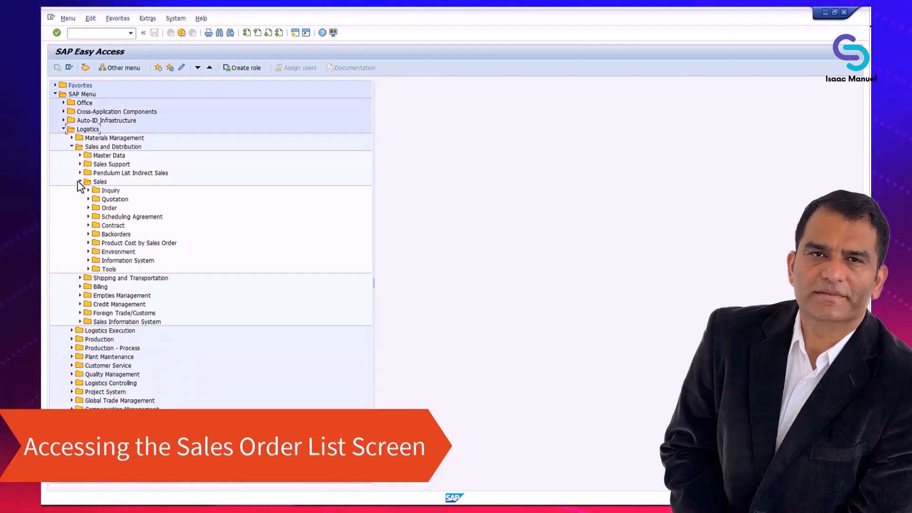
# Start creating a sales order from the Sales and Distribution order transactions and set the order type to OR.
pyautogui.click(87, 207)
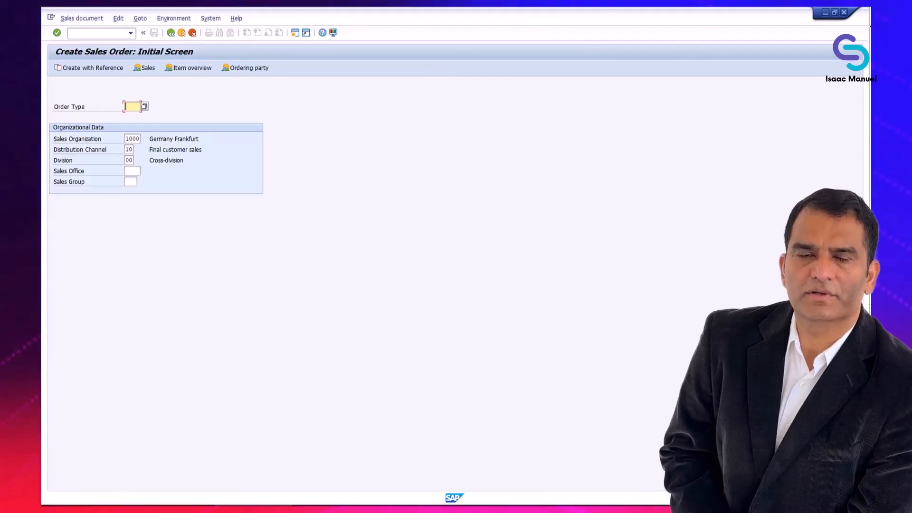
pyautogui.click(130, 106)
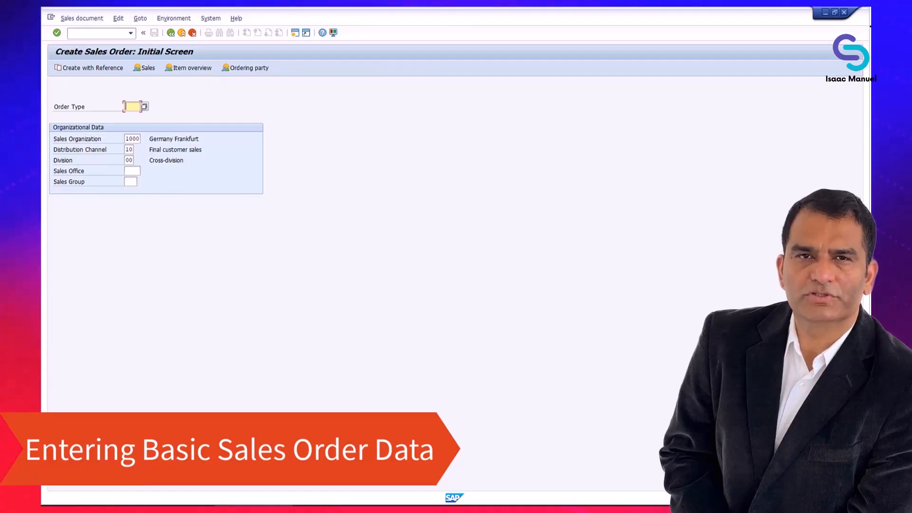
pyautogui.click(253, 239)
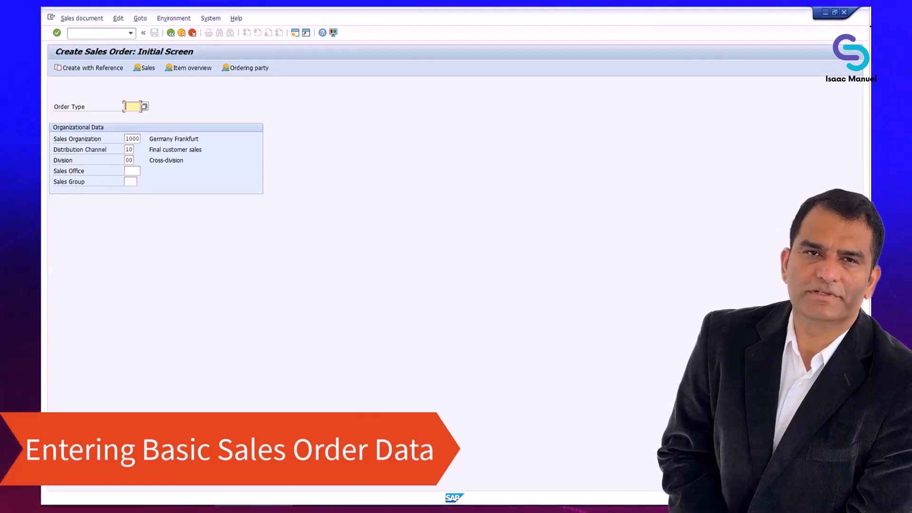
pyautogui.click(253, 239)
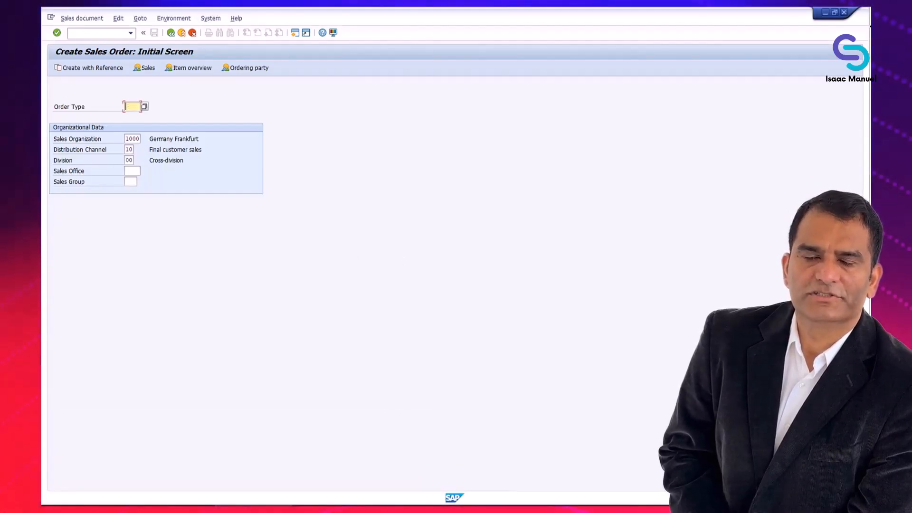
pyautogui.click(253, 239)
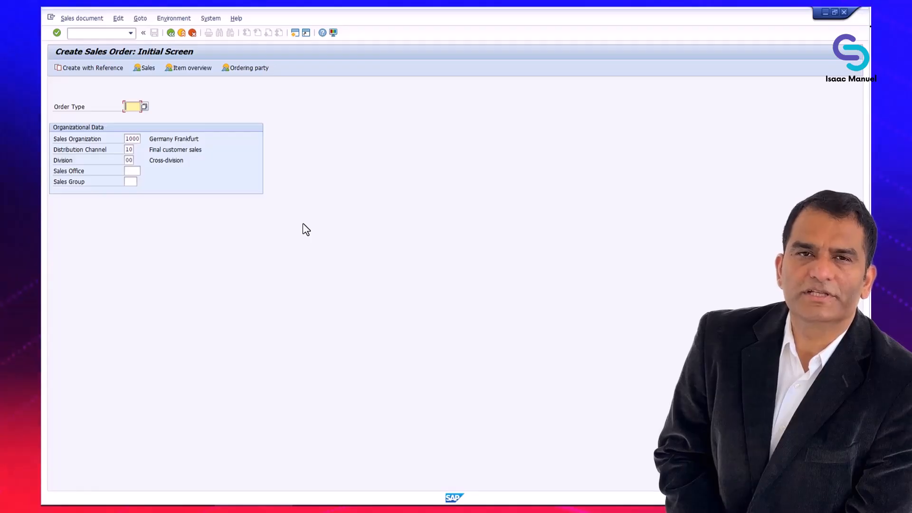
pyautogui.write('o')
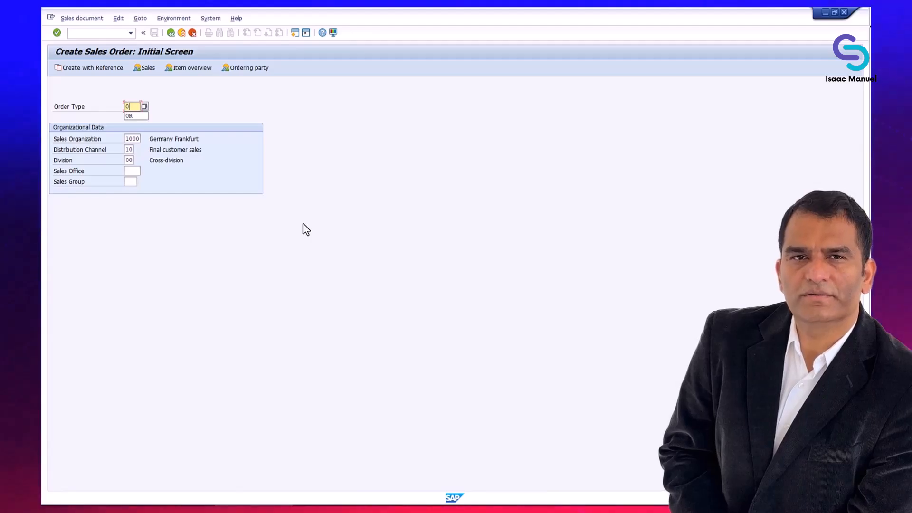
pyautogui.press('Down')
pyautogui.press('Return')
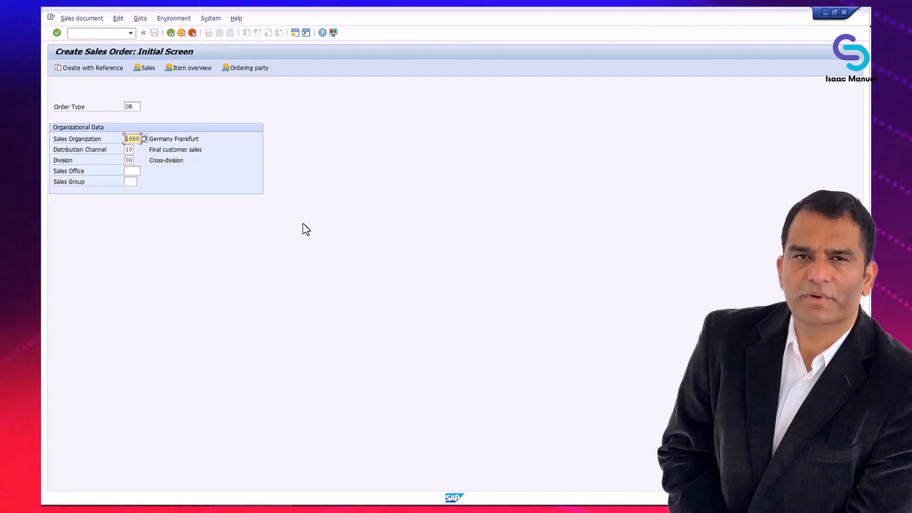
# Accept the prefilled sales organization, distribution channel and division, and continue to the standard order overview.
pyautogui.press('Return')
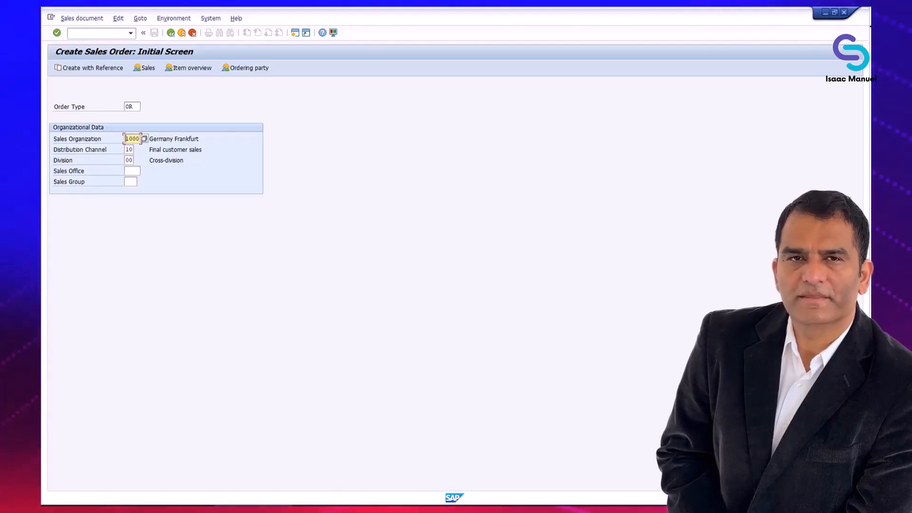
pyautogui.click(132, 139)
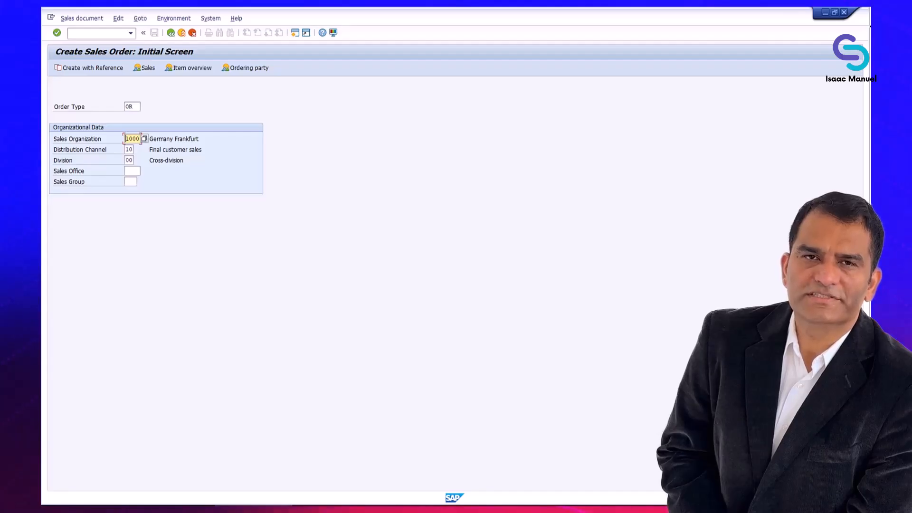
pyautogui.press('Return')
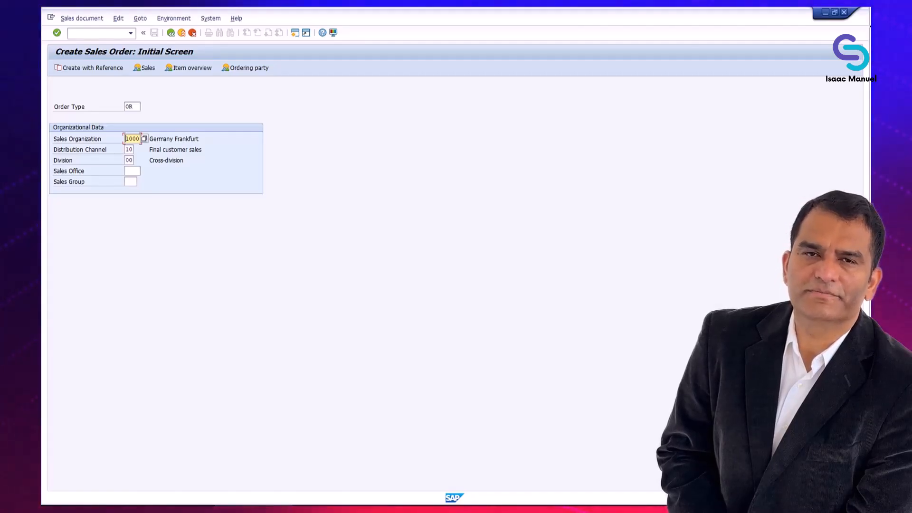
pyautogui.press('Return')
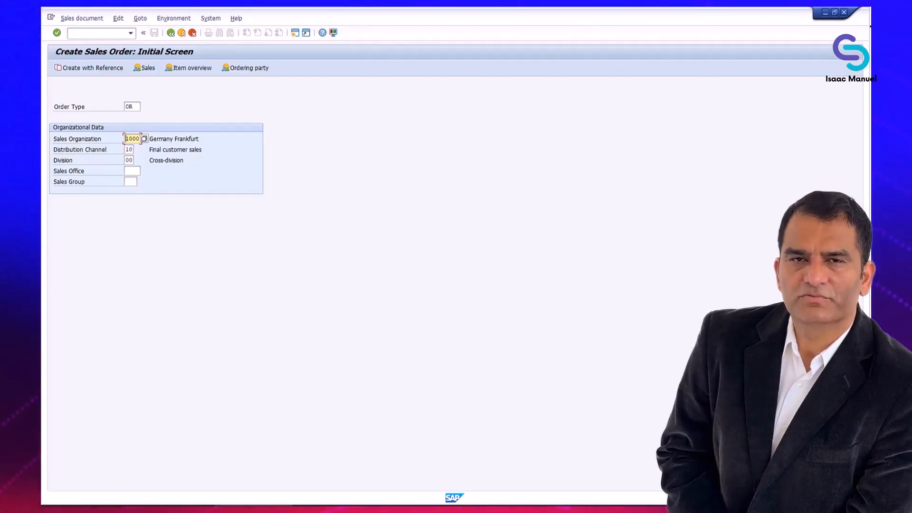
pyautogui.press('Return')
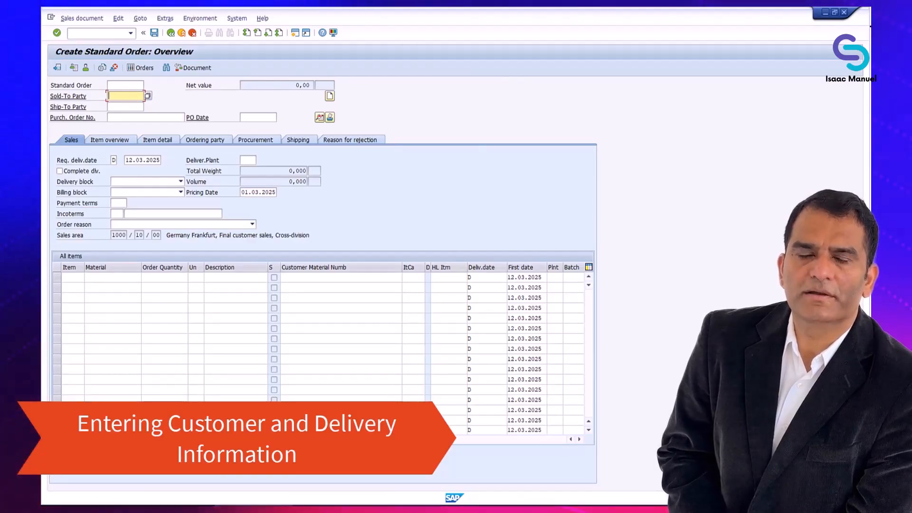
# Enter the same customer number as both sold-to party and ship-to party of the standard order.
pyautogui.press('F4')
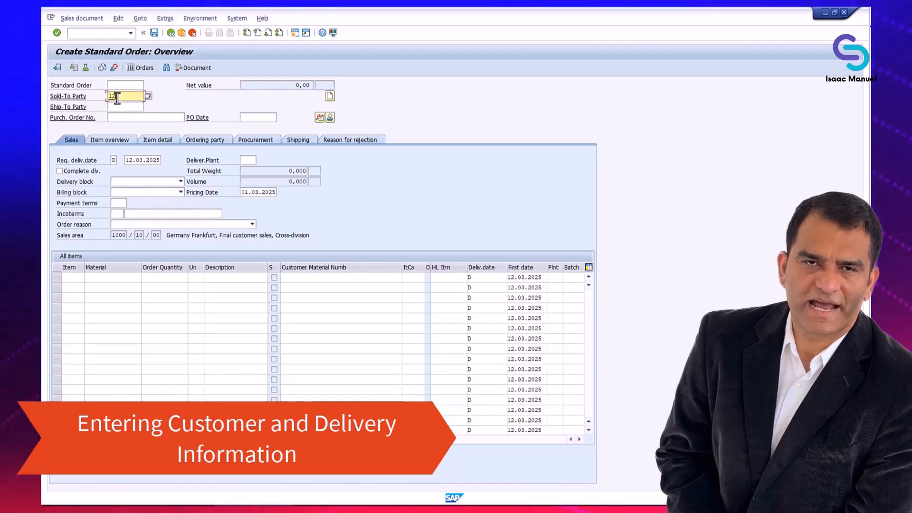
pyautogui.write('2')
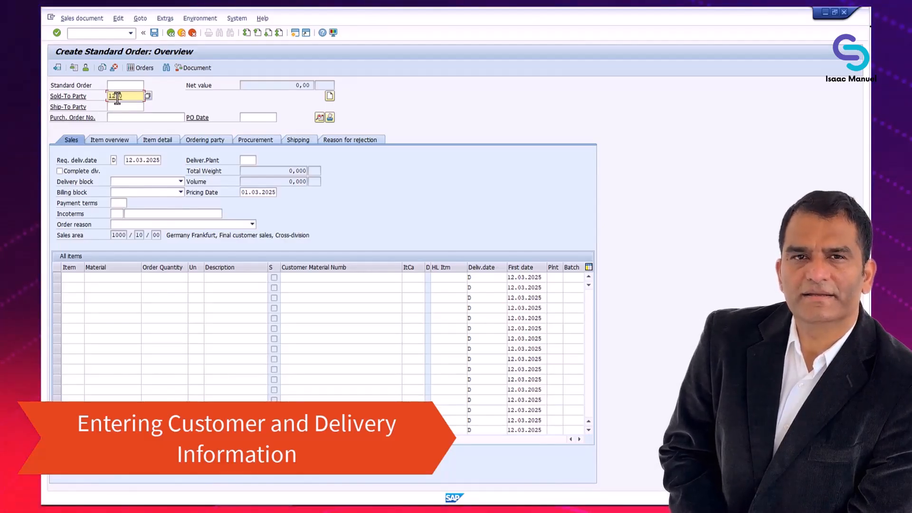
pyautogui.press('Tab')
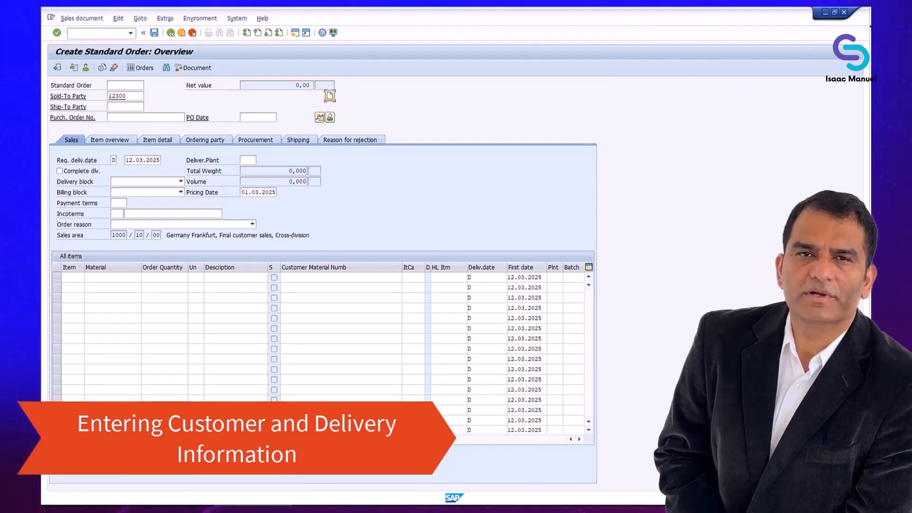
pyautogui.press('Tab')
pyautogui.press('Tab')
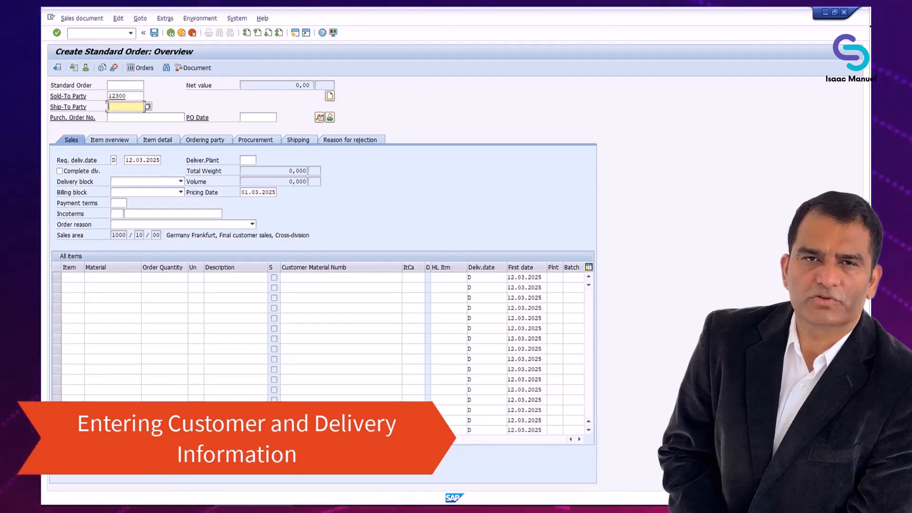
pyautogui.write('12300')
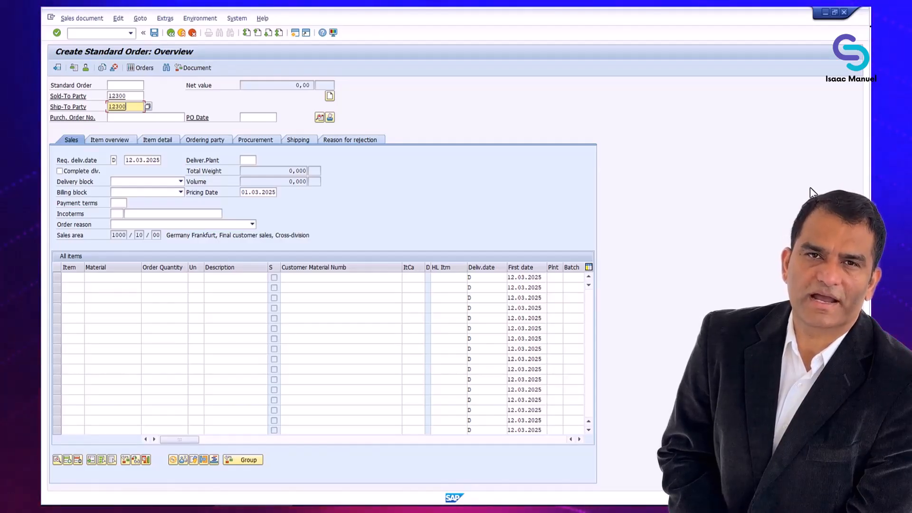
pyautogui.press('Return')
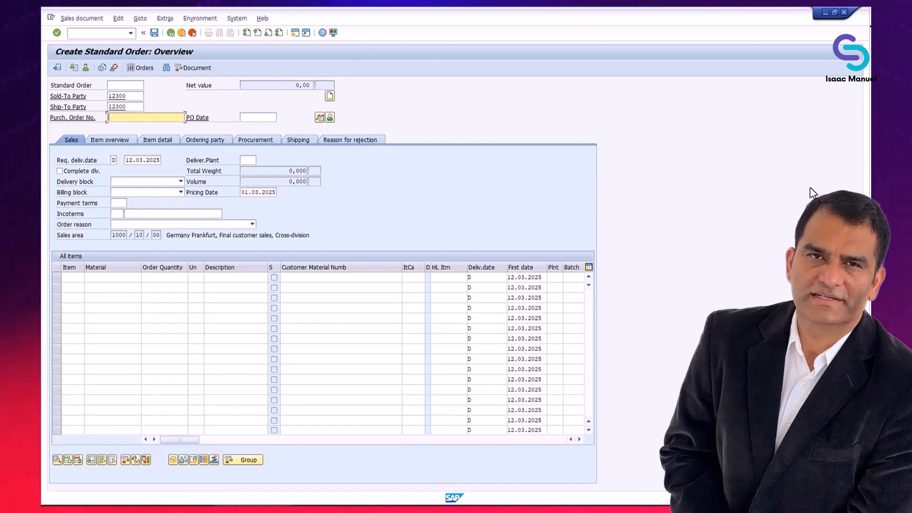
# Enter the customer's purchase order number and set the PO date to 01.03.2025.
pyautogui.write('O123')
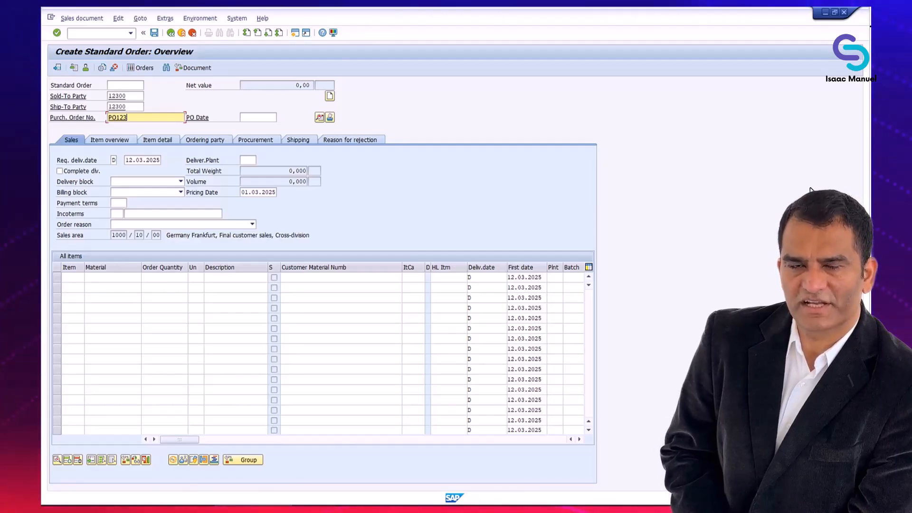
pyautogui.press('Tab')
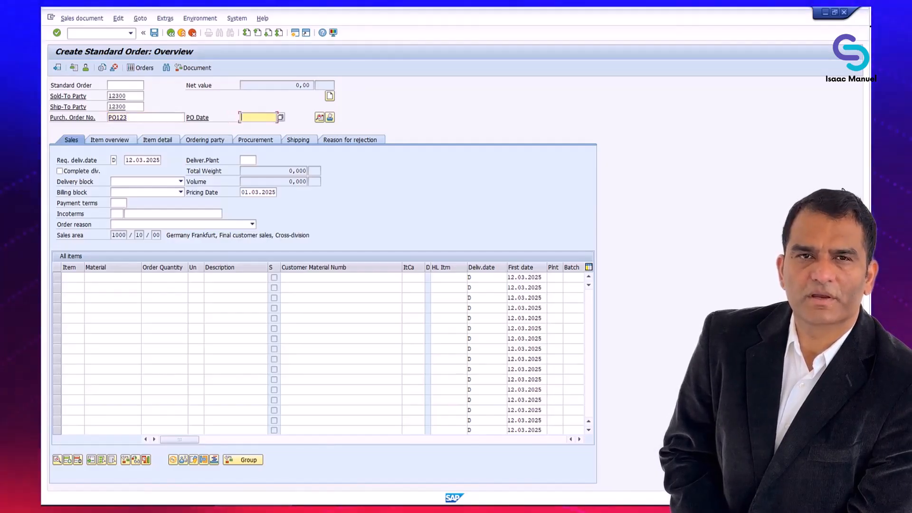
pyautogui.click(280, 117)
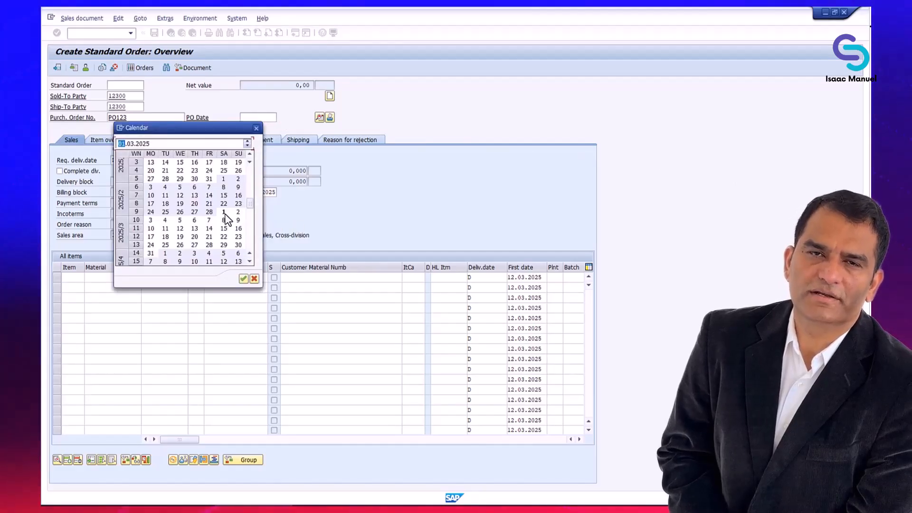
pyautogui.doubleClick(224, 213)
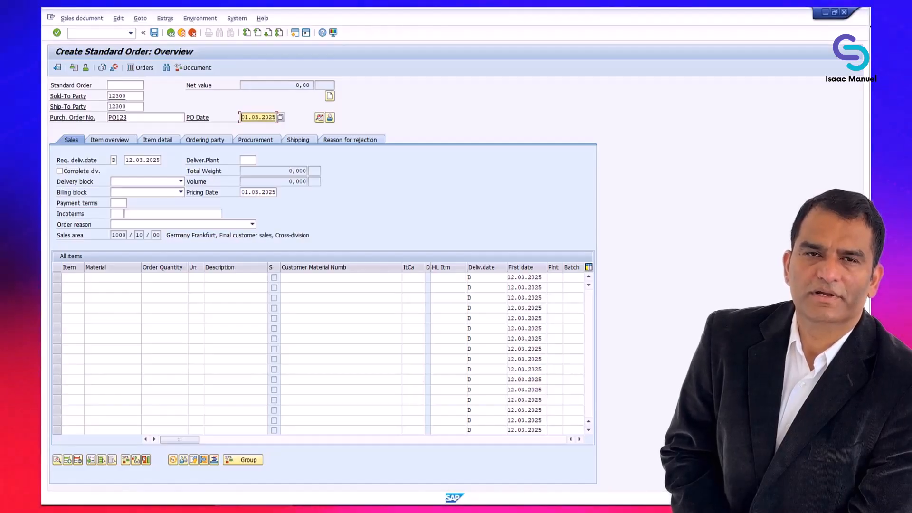
# Set the order's requested delivery date to 08.03.2025.
pyautogui.click(164, 159)
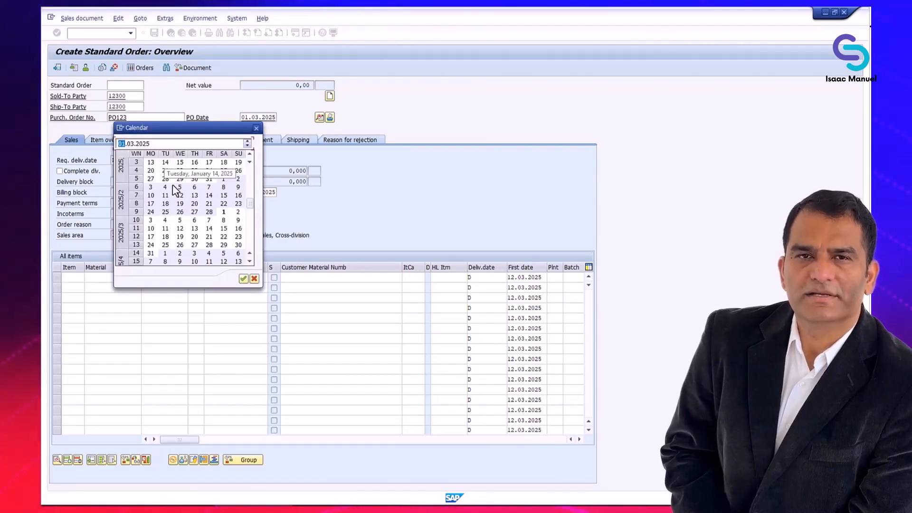
pyautogui.click(223, 220)
pyautogui.click(243, 279)
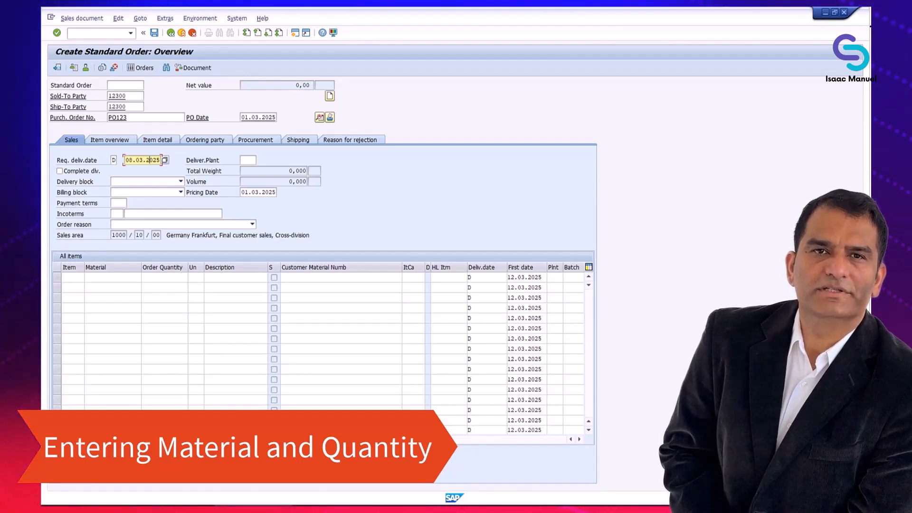
pyautogui.click(753, 242)
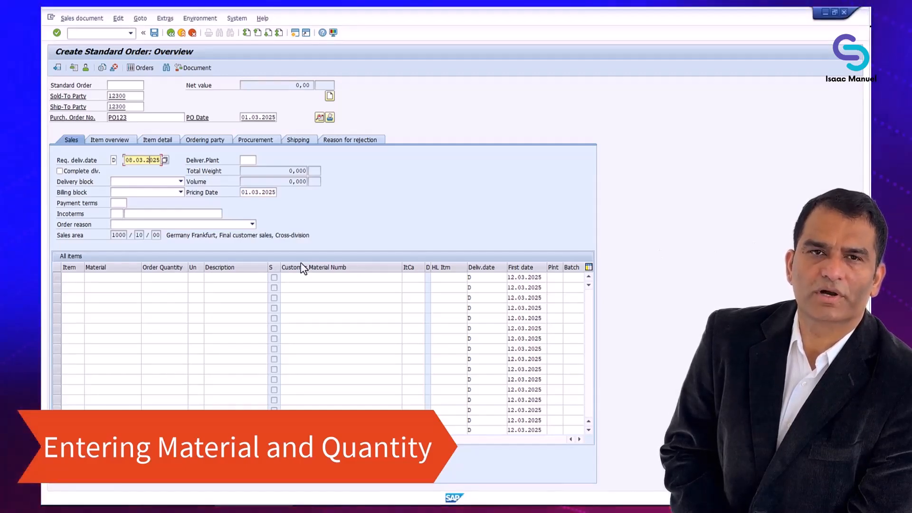
# Add material R-F100 with an order quantity of 10 as the first item and acknowledge the billing date notice.
pyautogui.click(128, 278)
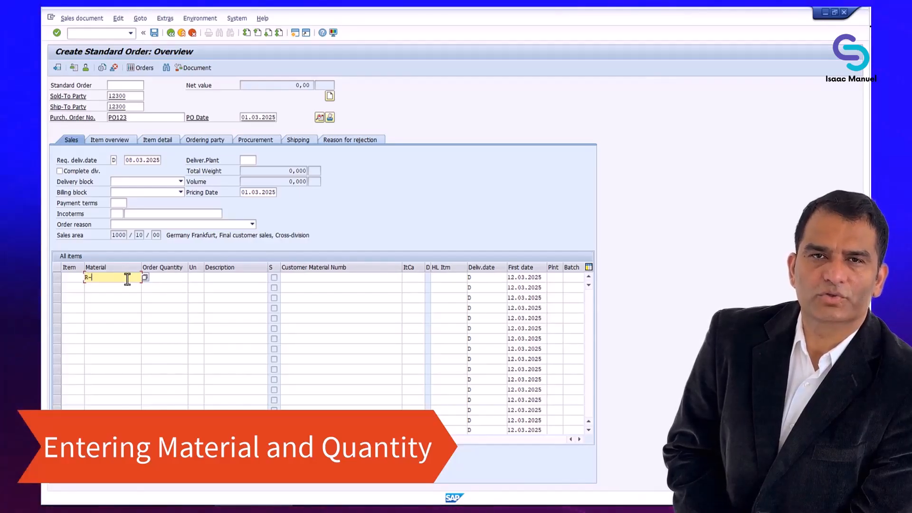
pyautogui.write('R-F1')
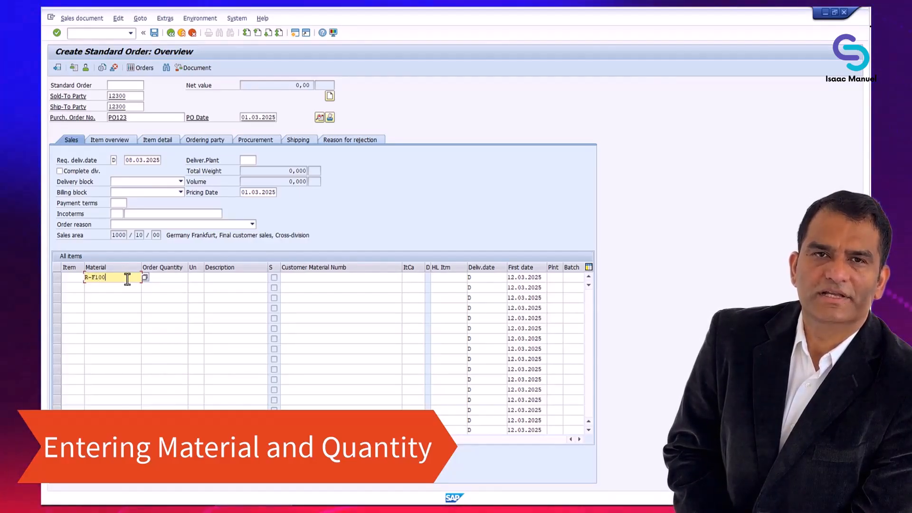
pyautogui.write('00')
pyautogui.press('Tab')
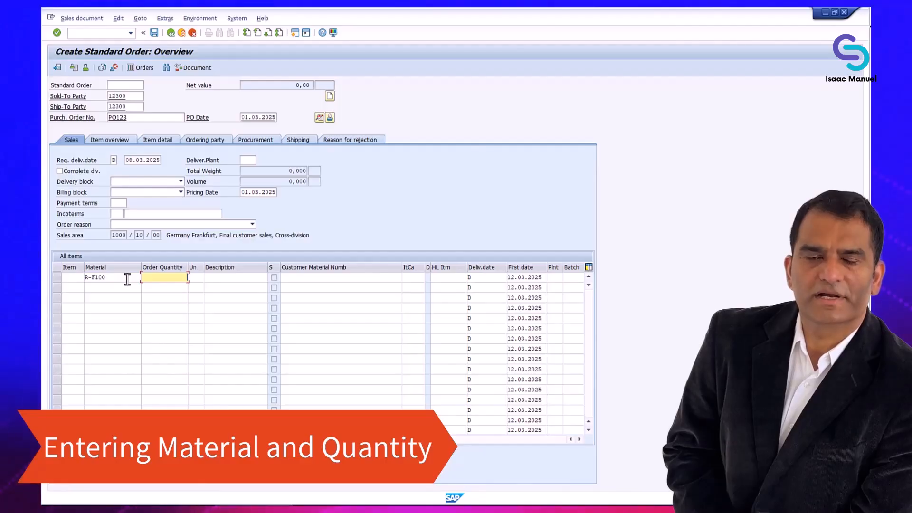
pyautogui.write('10')
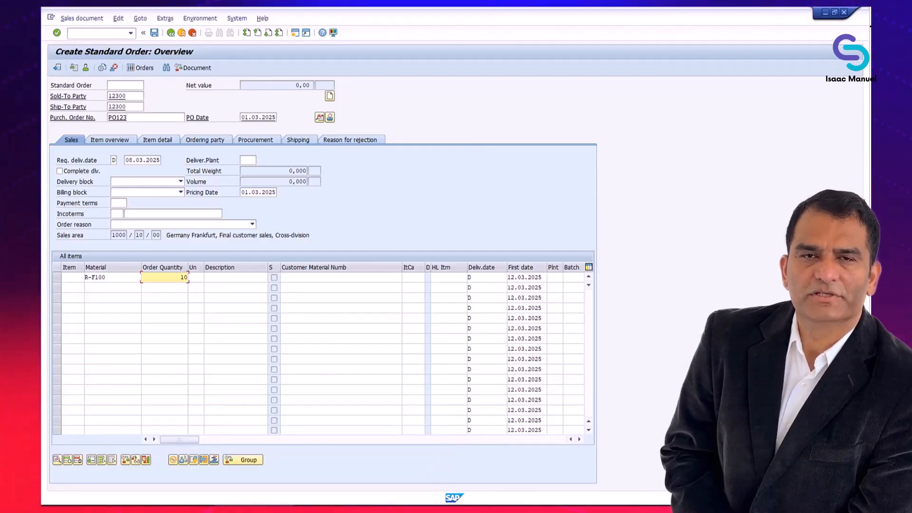
pyautogui.press('Return')
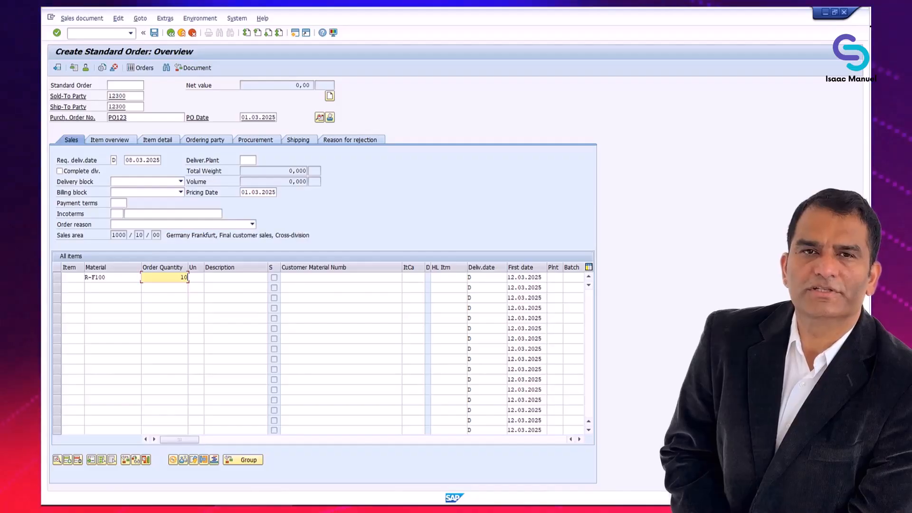
pyautogui.press('Return')
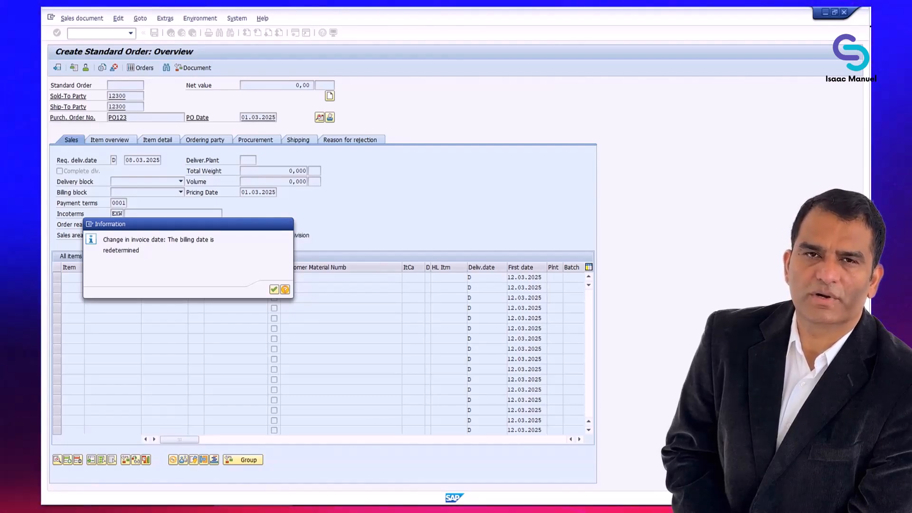
pyautogui.press('Return')
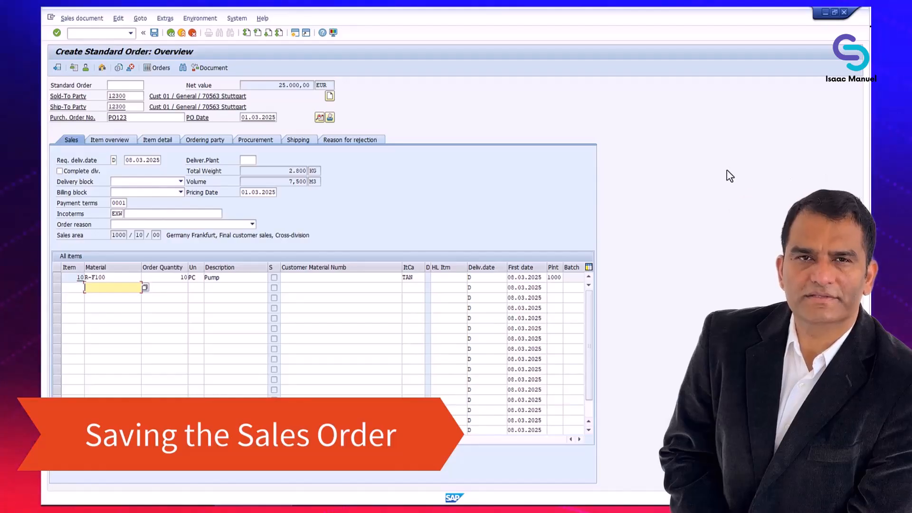
# Save the standard order and open the details of the resulting status message.
pyautogui.click(154, 33)
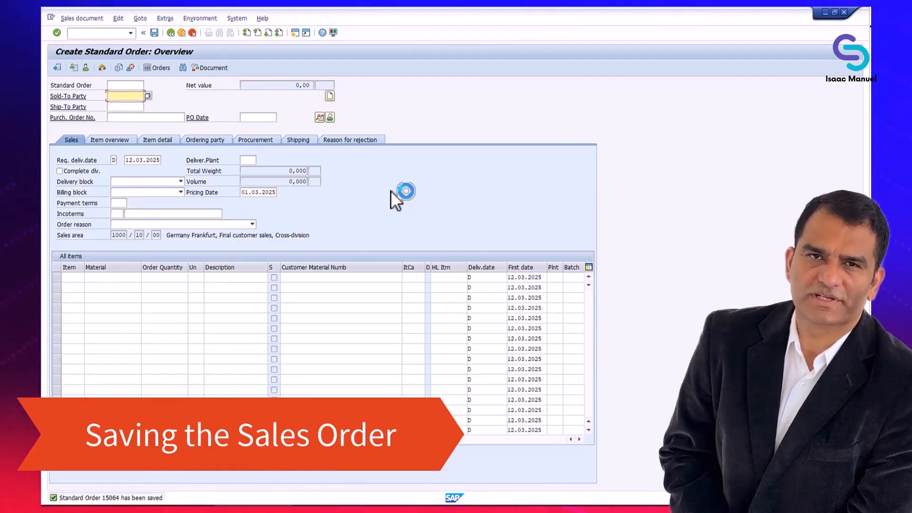
pyautogui.doubleClick(148, 498)
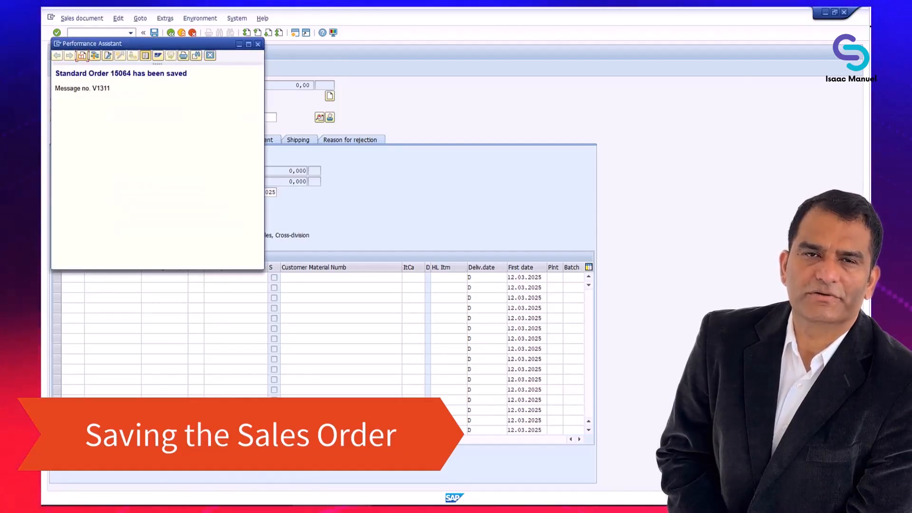